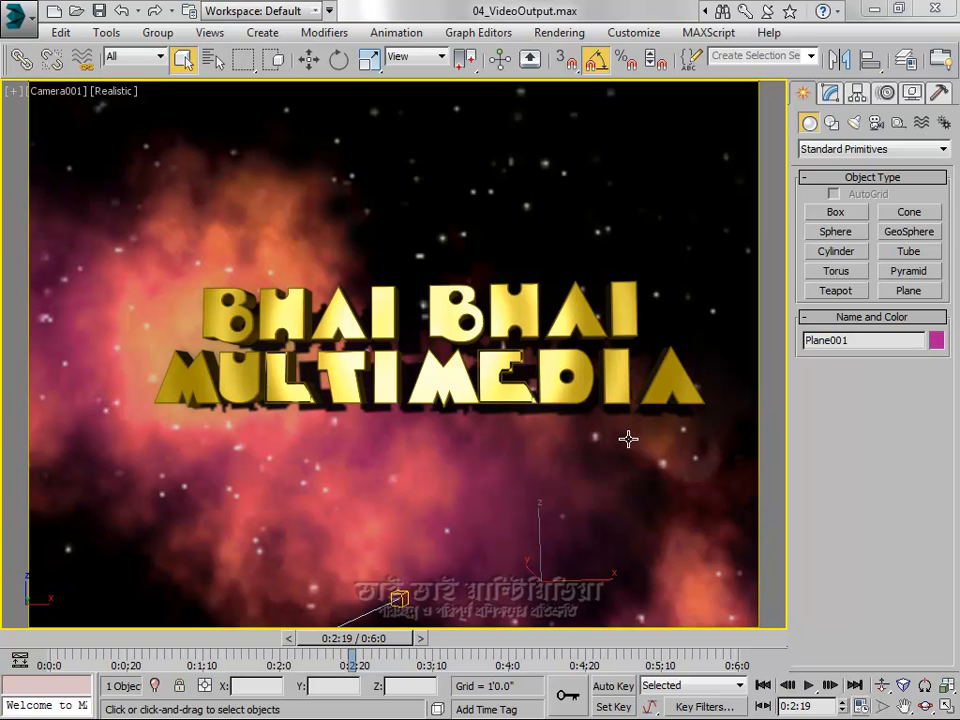
# - Open the render settings and set the time output to the Active Time Segment
pyautogui.click(553, 33)
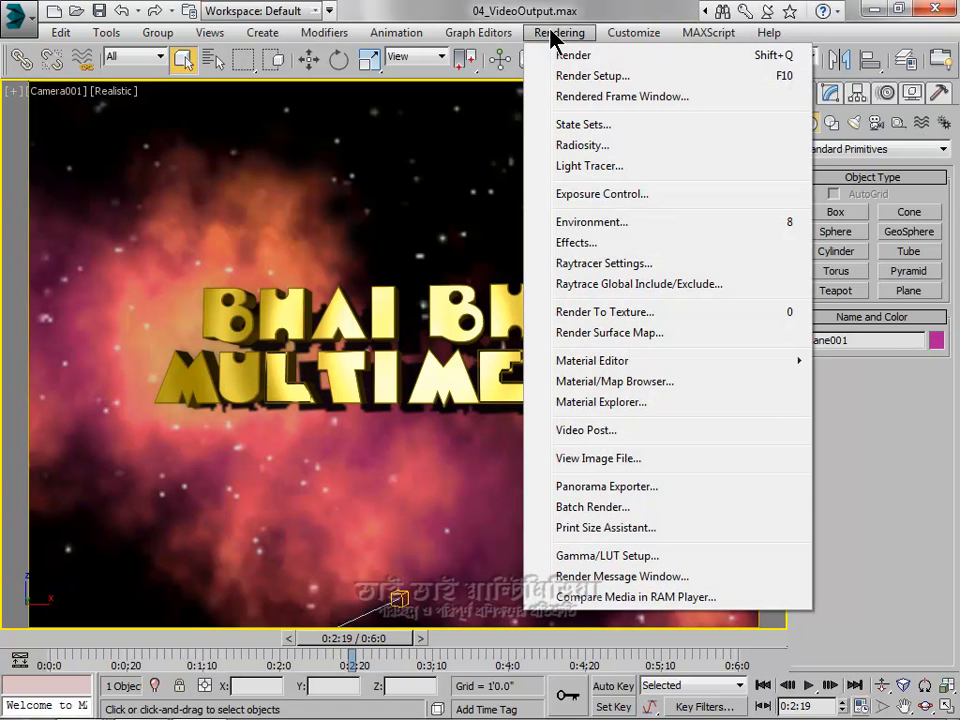
pyautogui.click(574, 77)
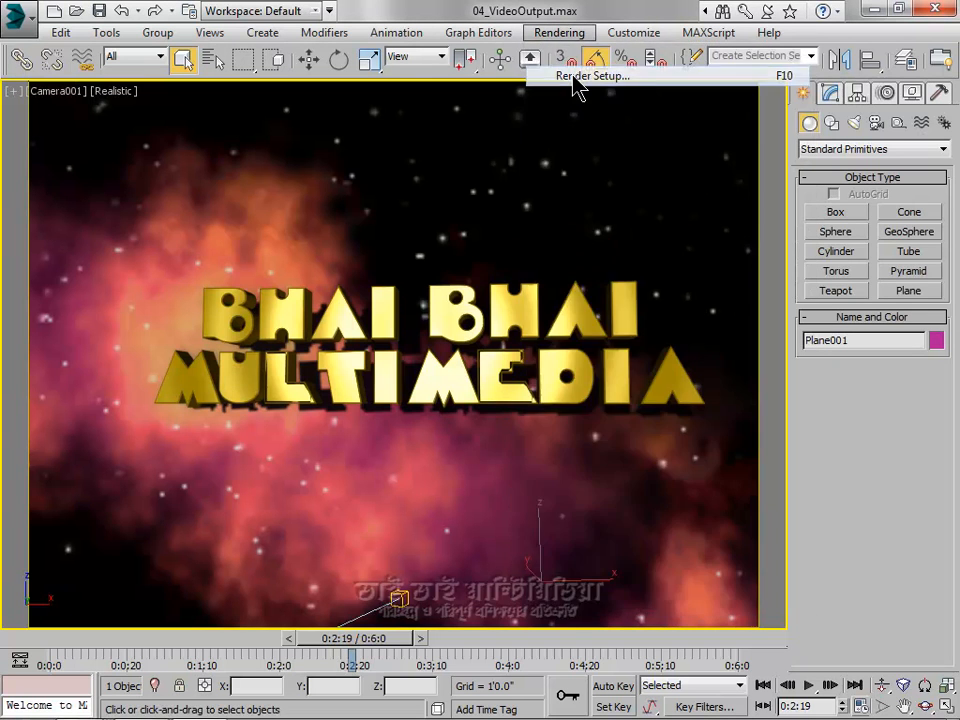
pyautogui.click(360, 213)
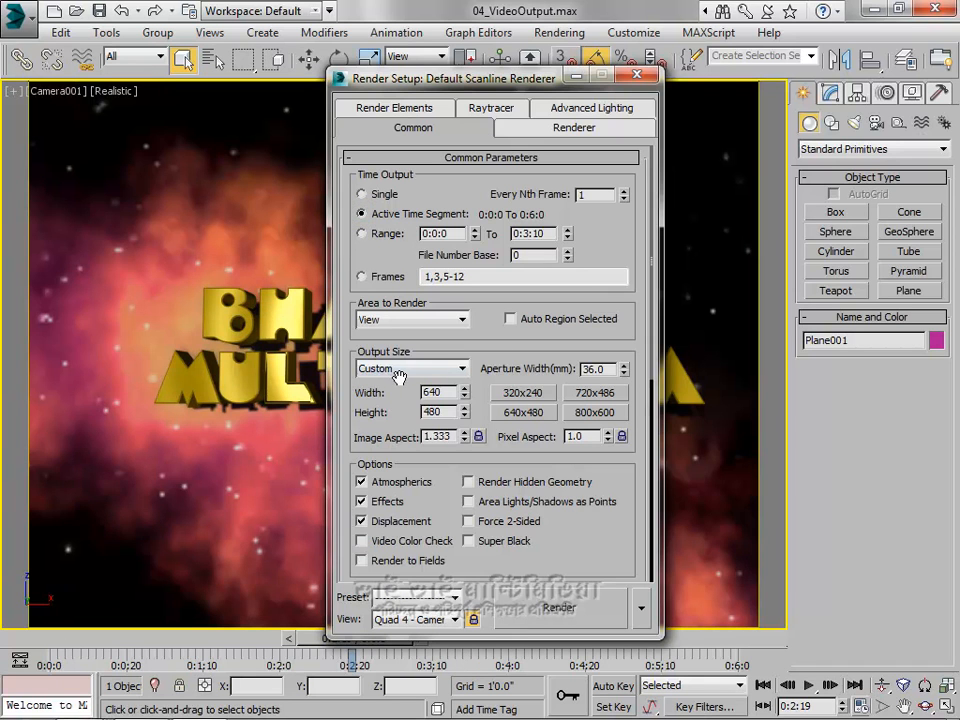
# - Set the custom render output size to 1024 wide by 768 high
pyautogui.doubleClick(436, 392)
pyautogui.write('1024')
pyautogui.press('Tab')
pyautogui.write('7')
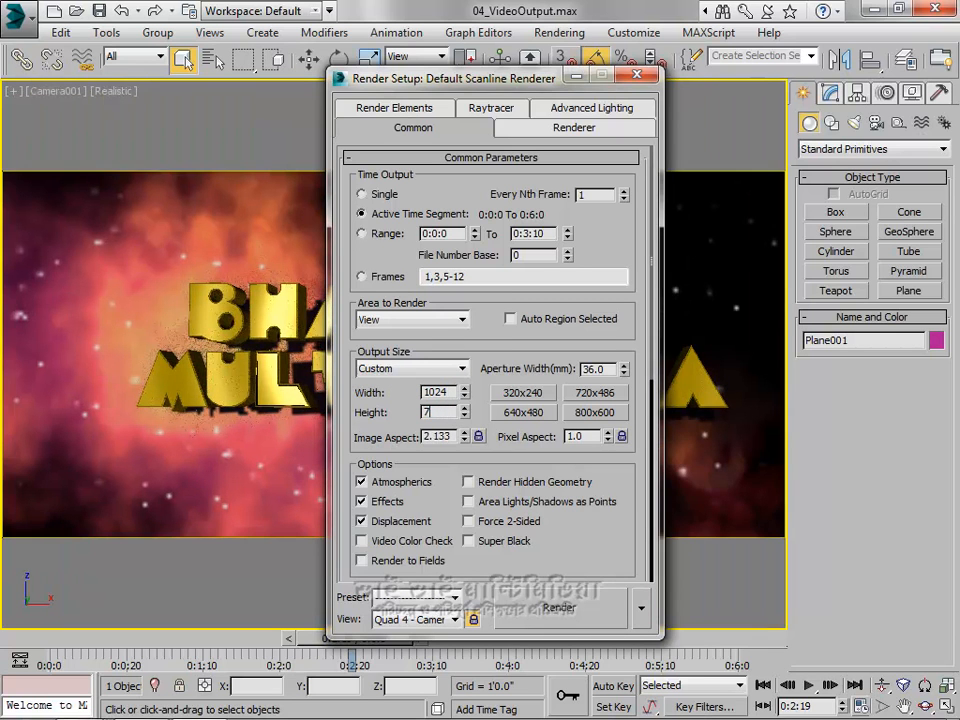
pyautogui.click(462, 368)
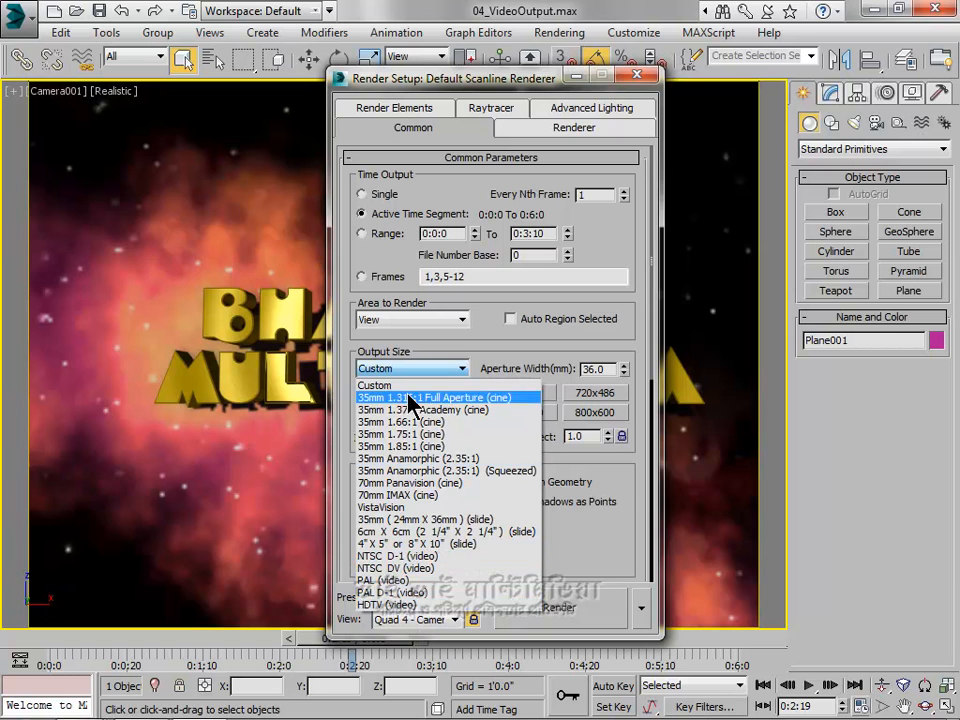
pyautogui.click(608, 528)
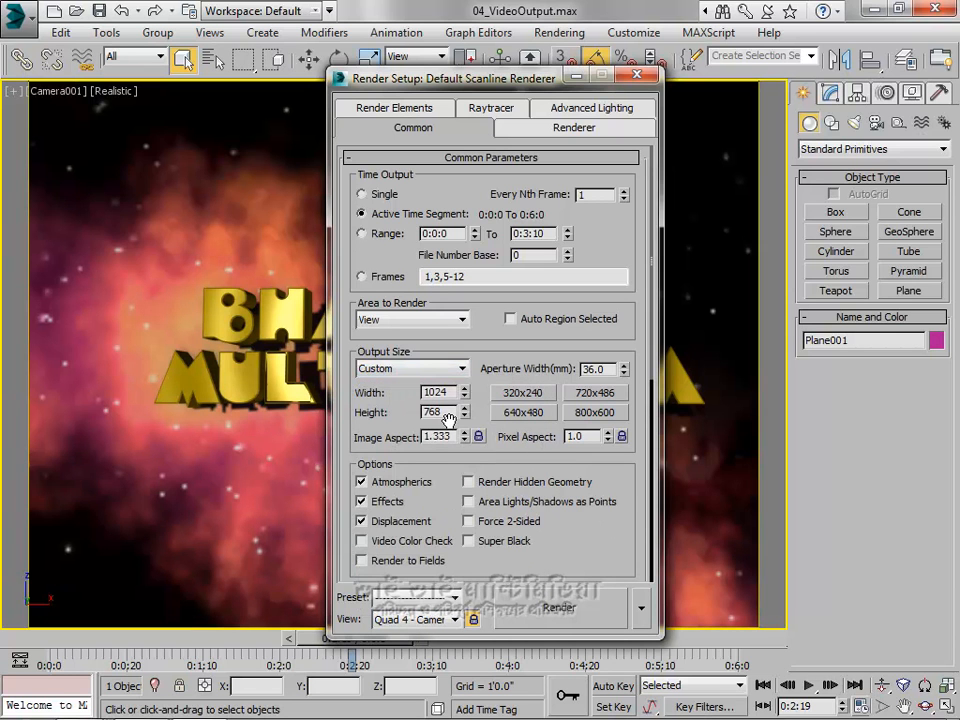
# - Direct the render output to an AVI file named logo_video in the renderoutput folder
pyautogui.moveTo(655, 340); pyautogui.dragTo(642, 510)
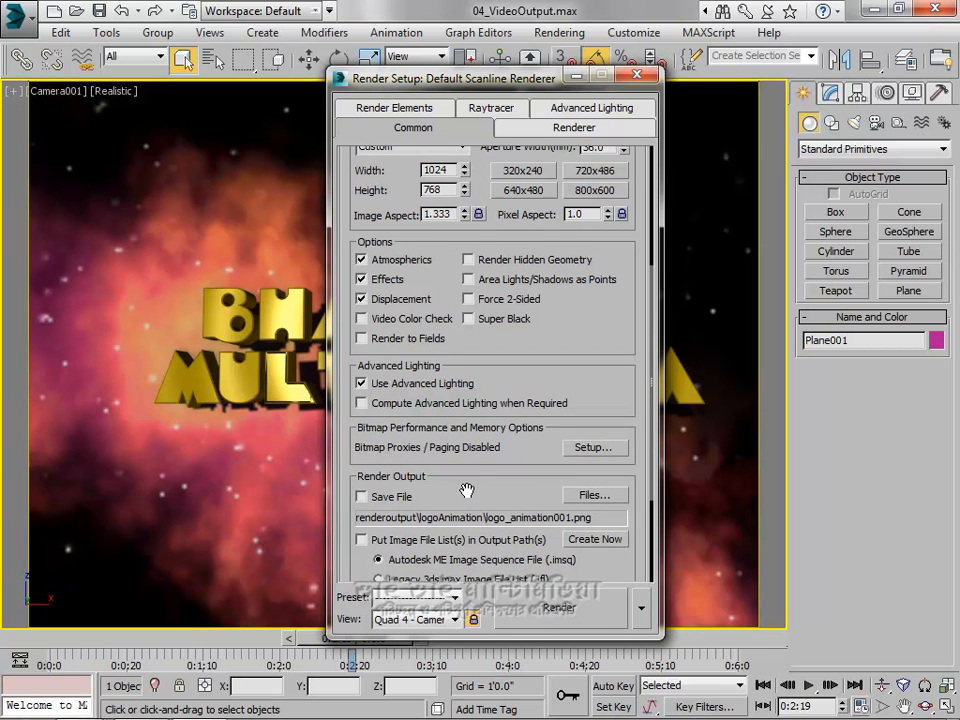
pyautogui.click(594, 495)
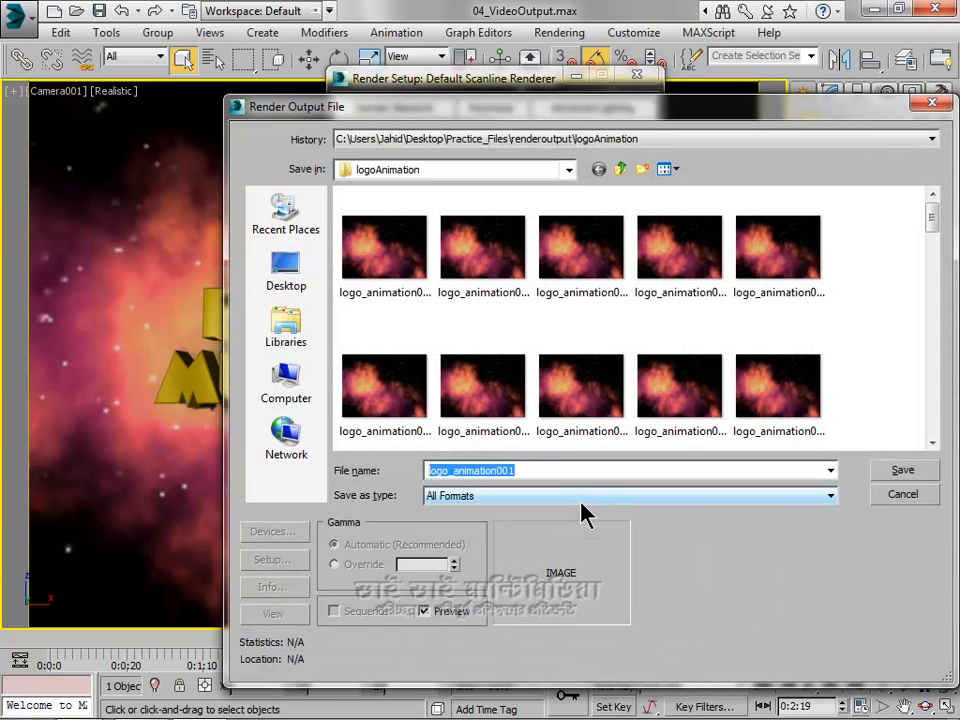
pyautogui.click(621, 170)
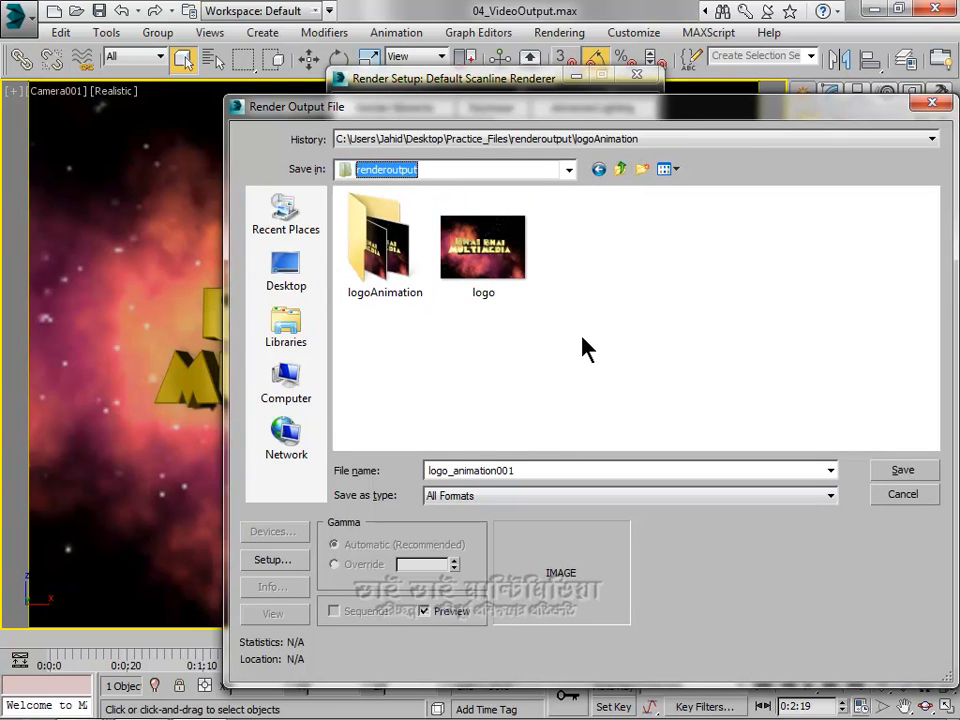
pyautogui.doubleClick(536, 468)
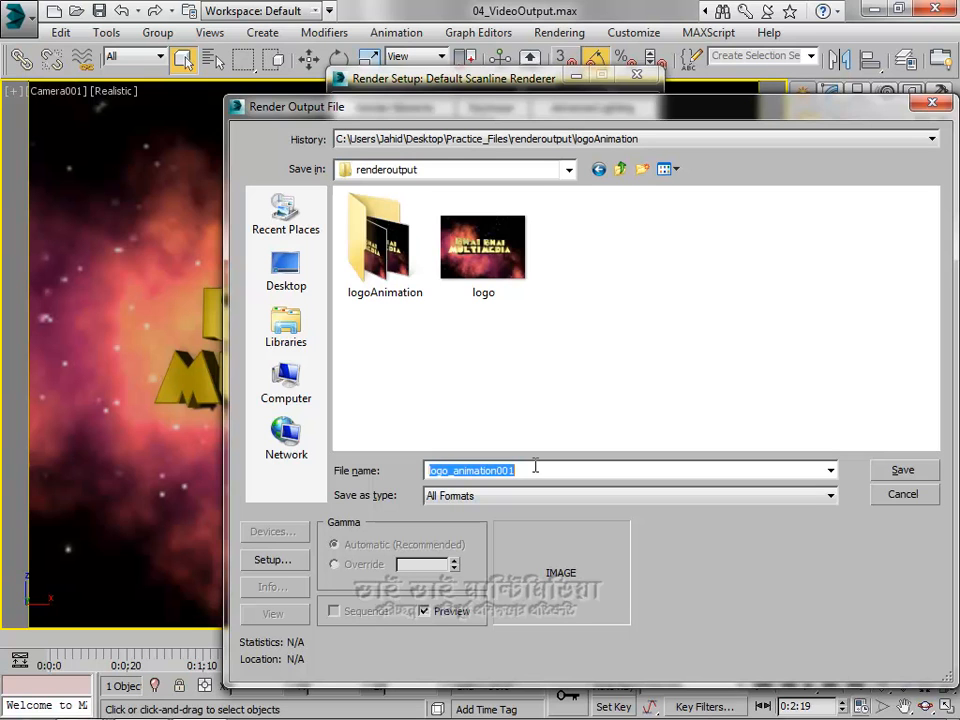
pyautogui.write('logo')
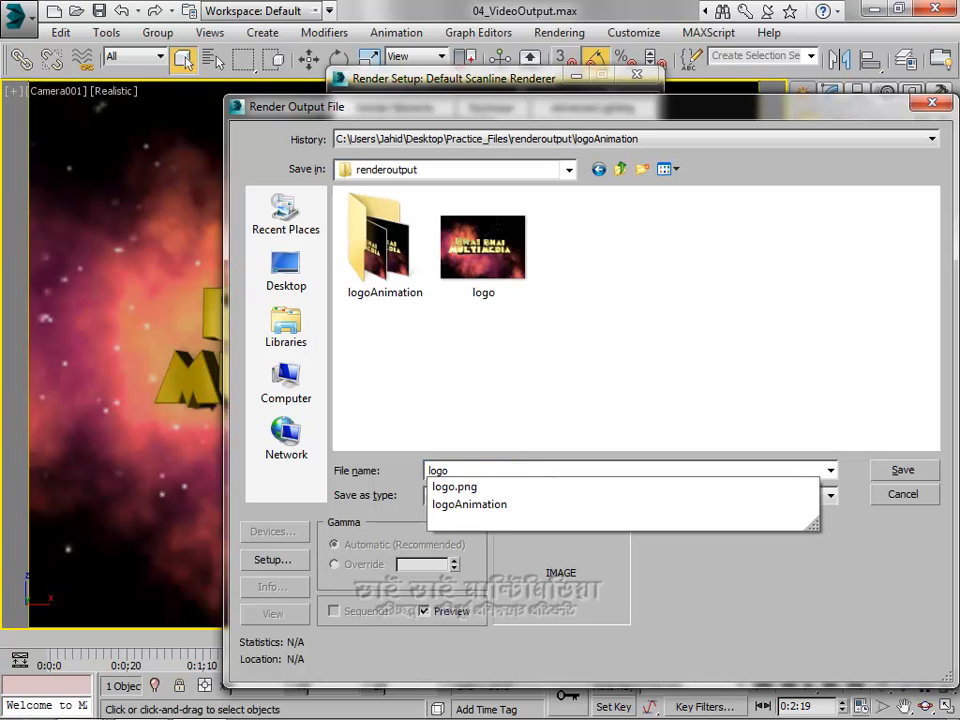
pyautogui.write('_video')
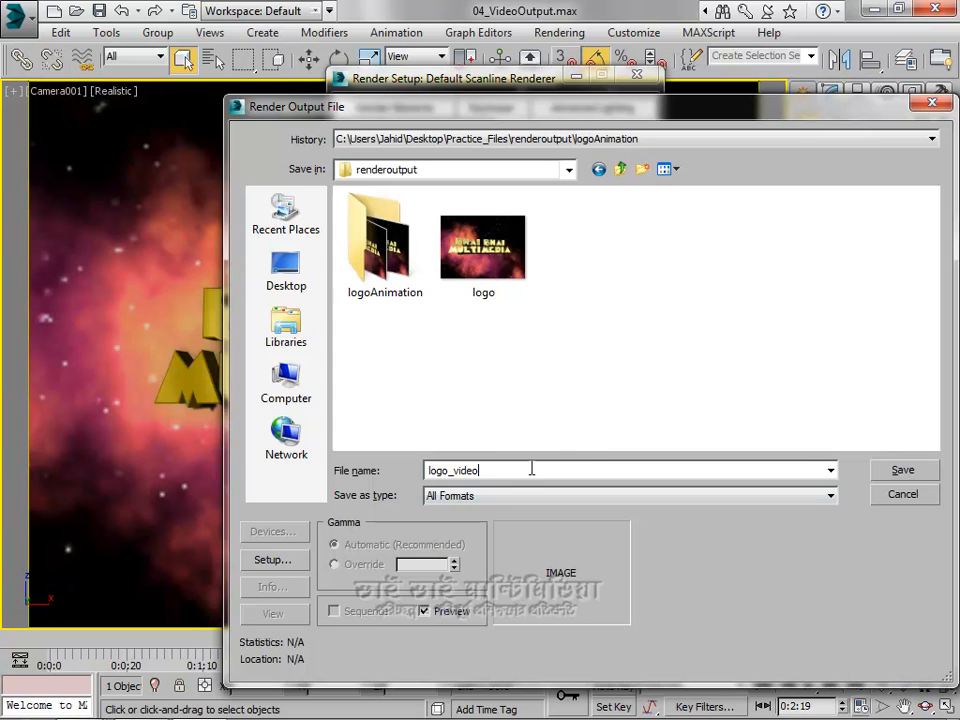
pyautogui.click(497, 496)
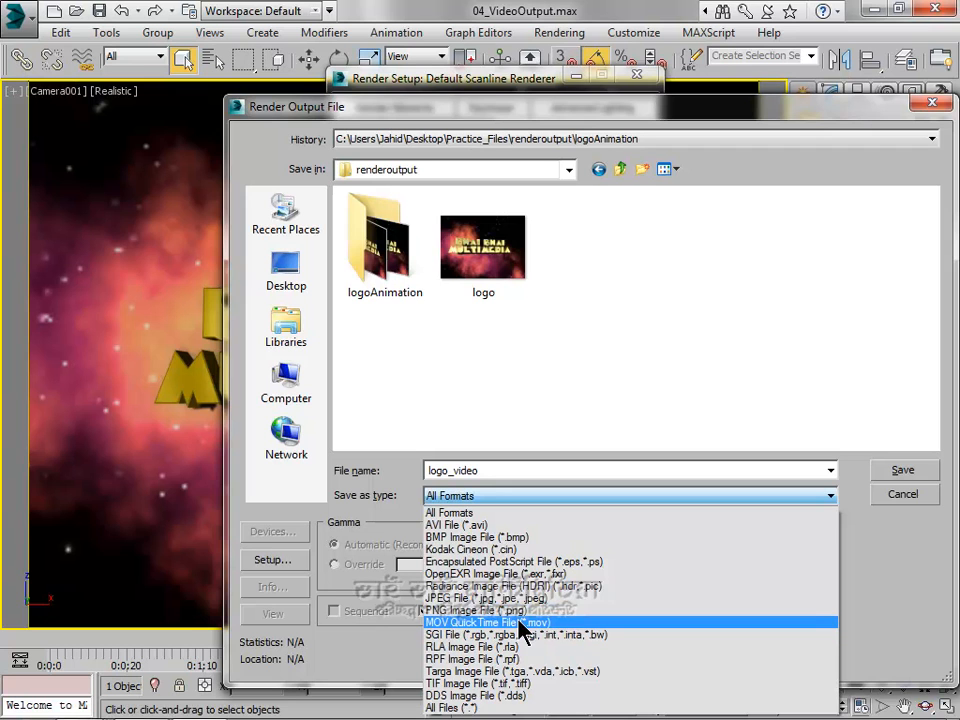
pyautogui.click(490, 526)
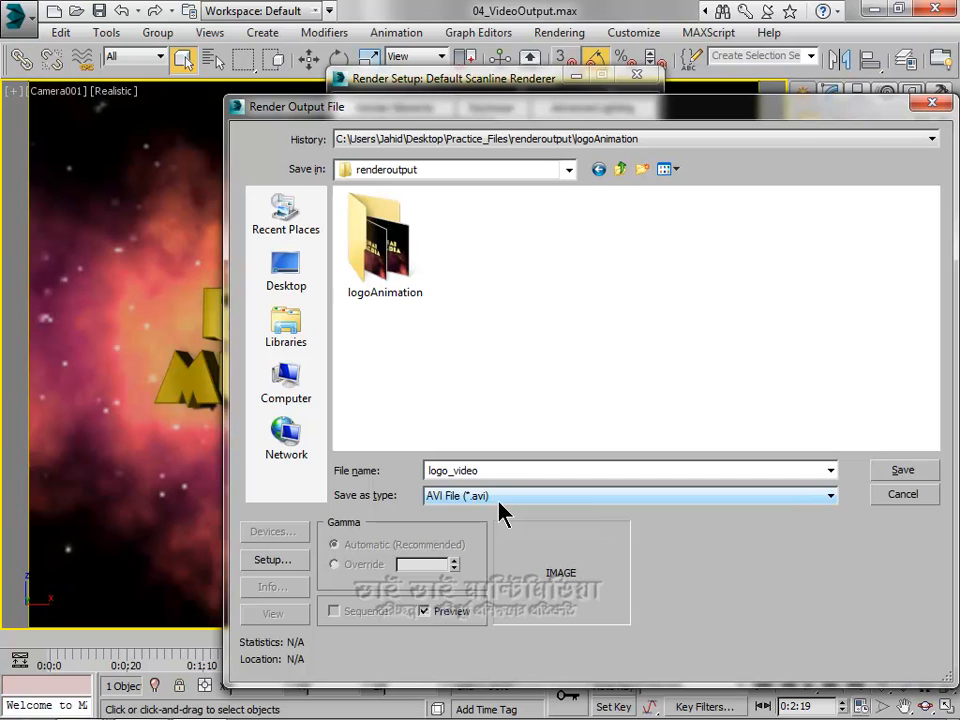
pyautogui.click(886, 472)
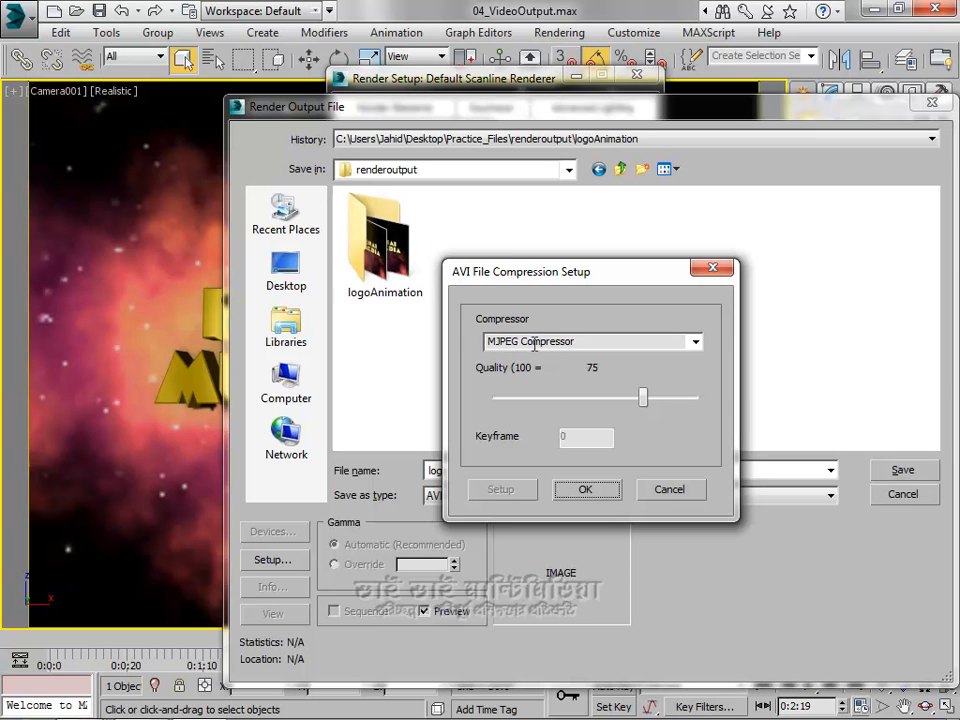
# - Choose MJPEG Compressor for the AVI file and accept the compression setup
pyautogui.click(697, 342)
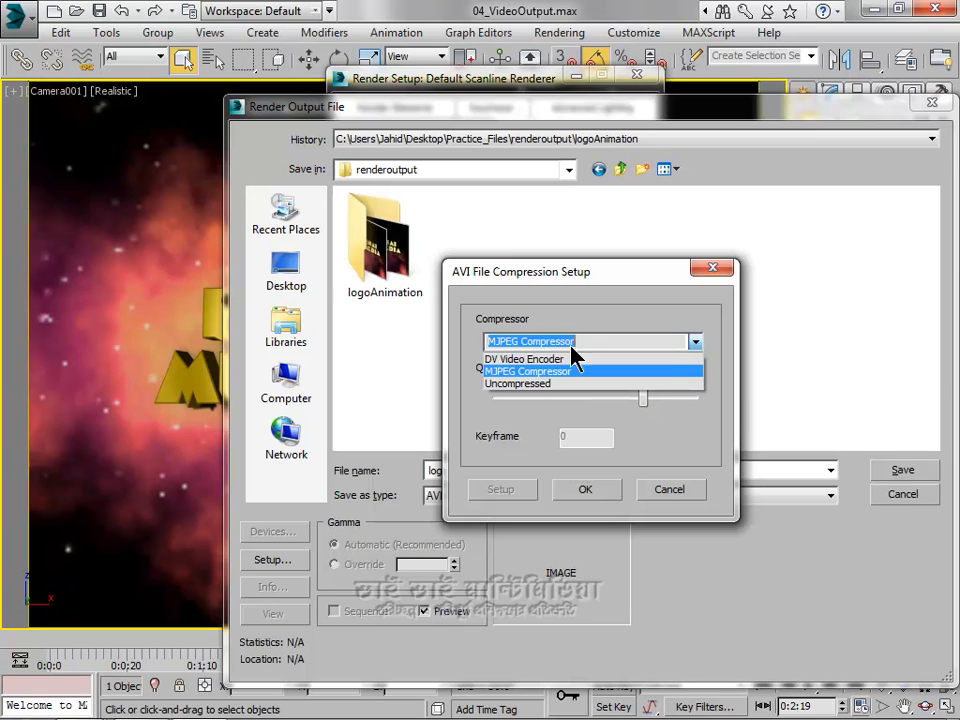
pyautogui.click(510, 371)
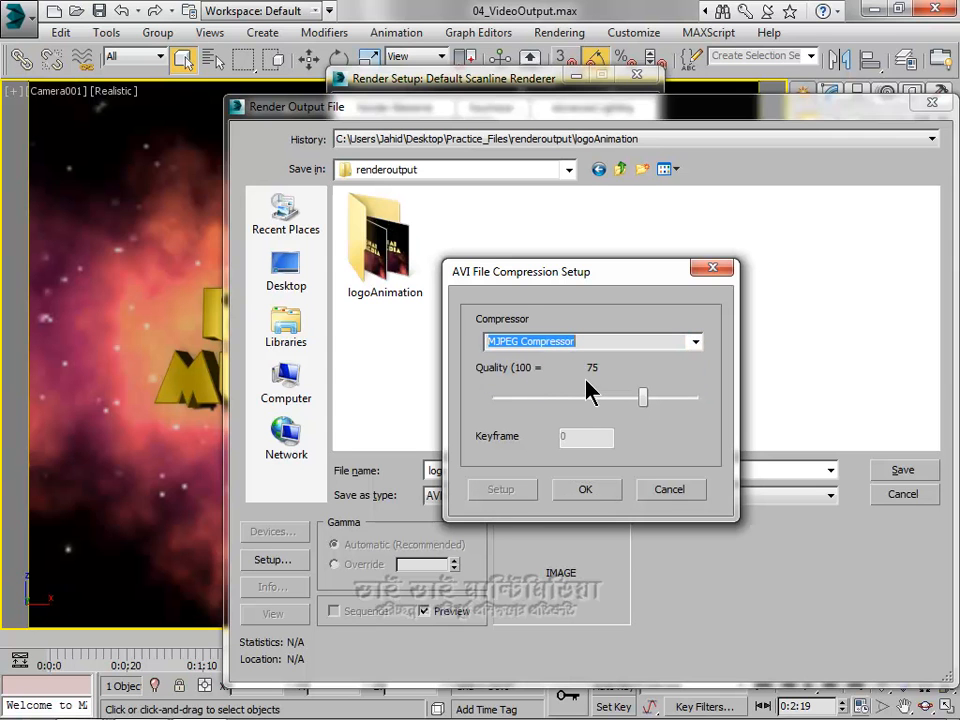
pyautogui.click(585, 489)
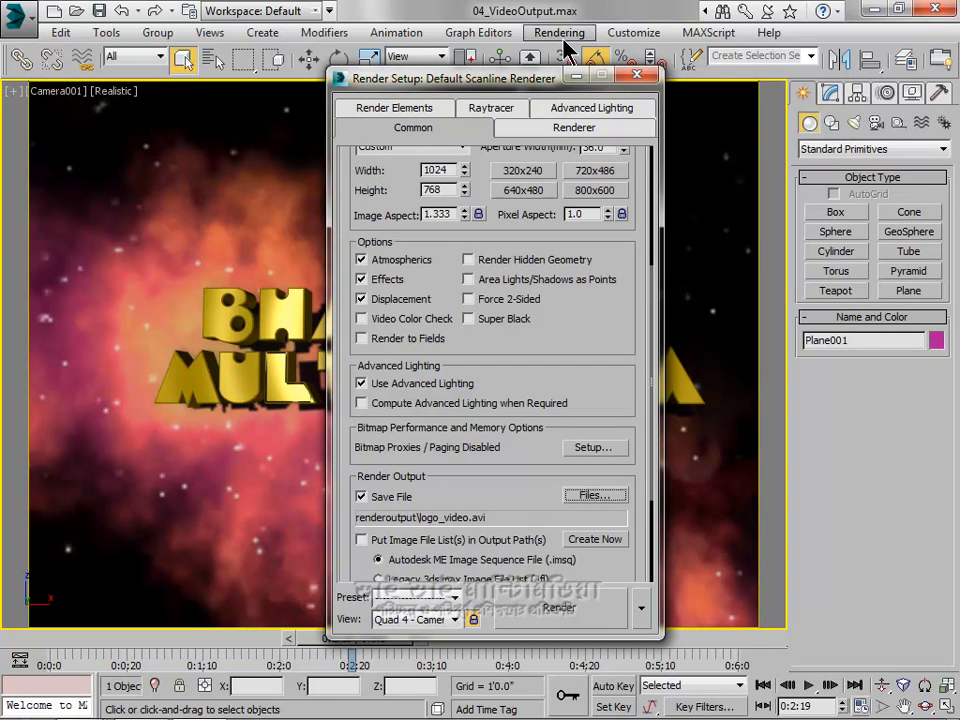
# - Render the whole animation to the video file, and close the rendered frame and Render Setup windows
pyautogui.click(567, 620)
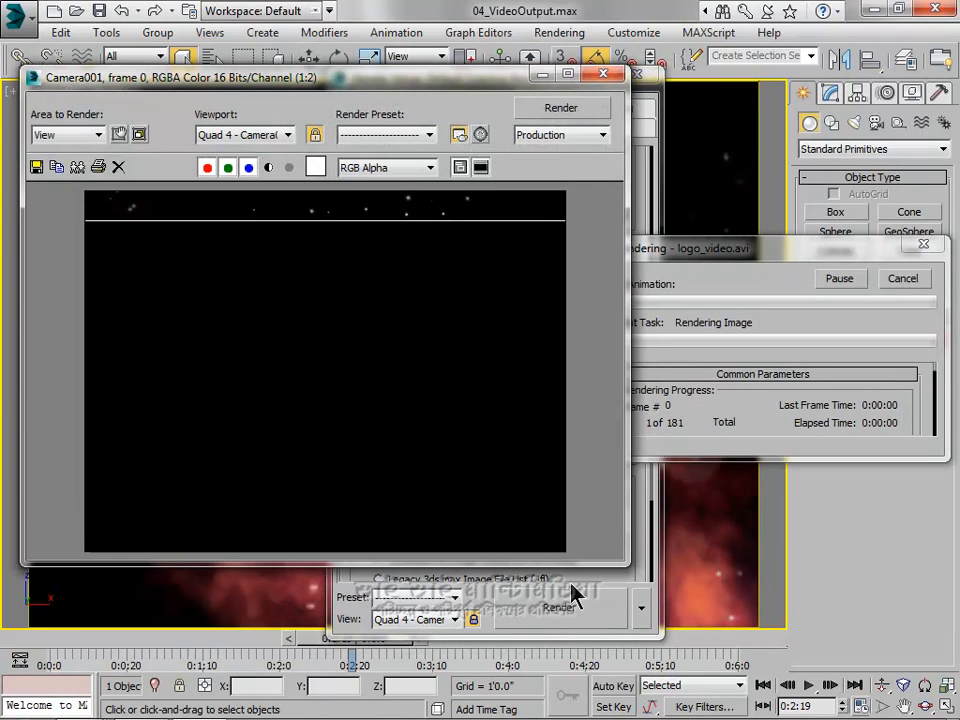
pyautogui.click(755, 250)
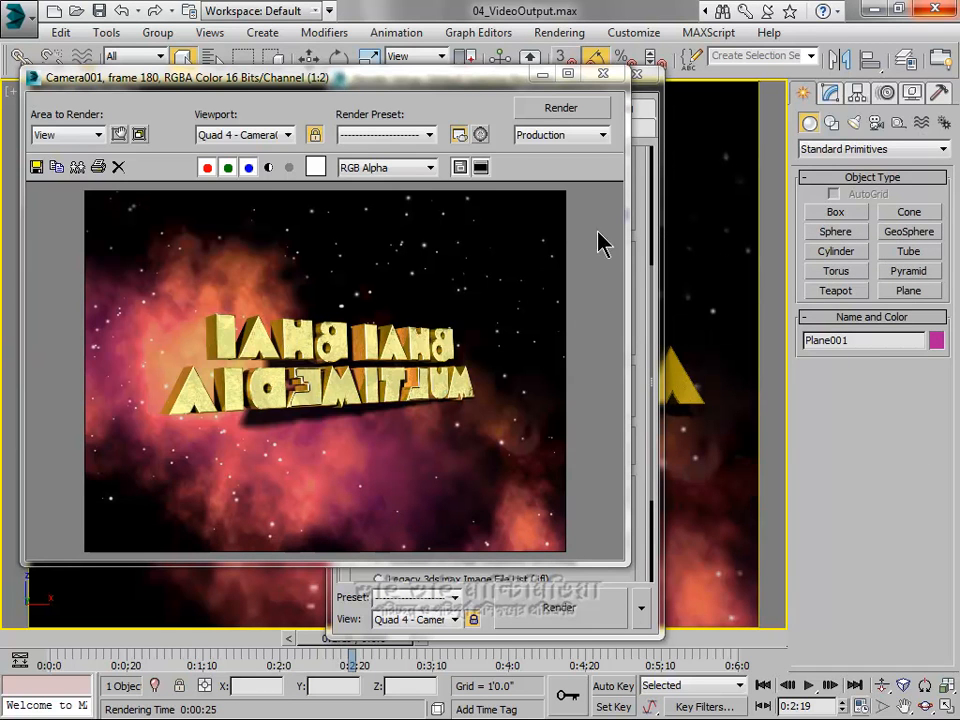
pyautogui.moveTo(333, 82); pyautogui.dragTo(463, 89)
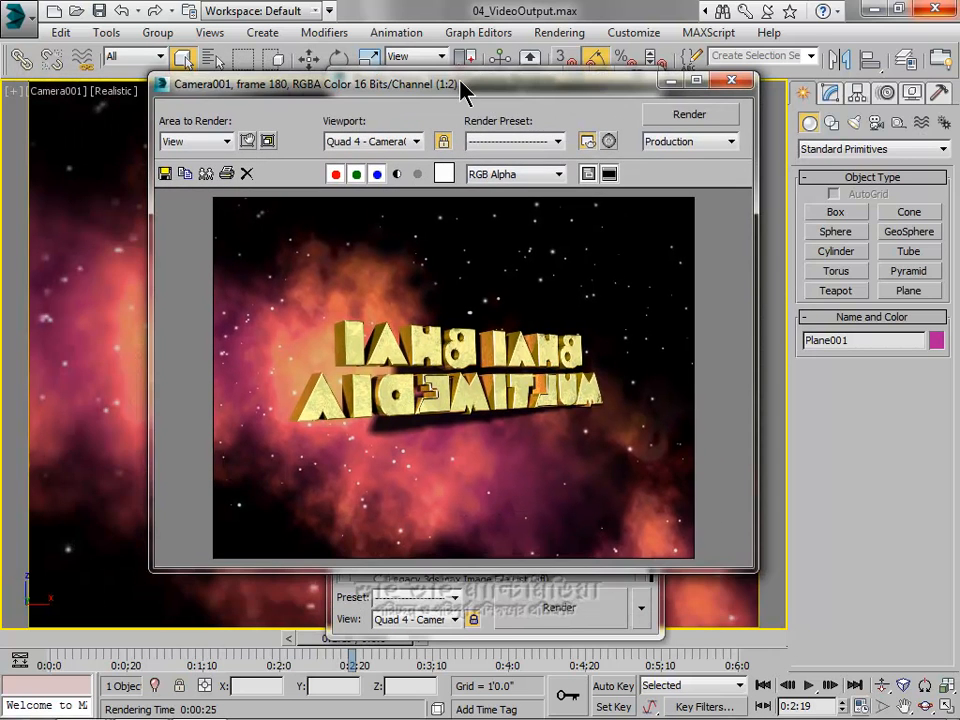
pyautogui.click(733, 82)
pyautogui.click(647, 80)
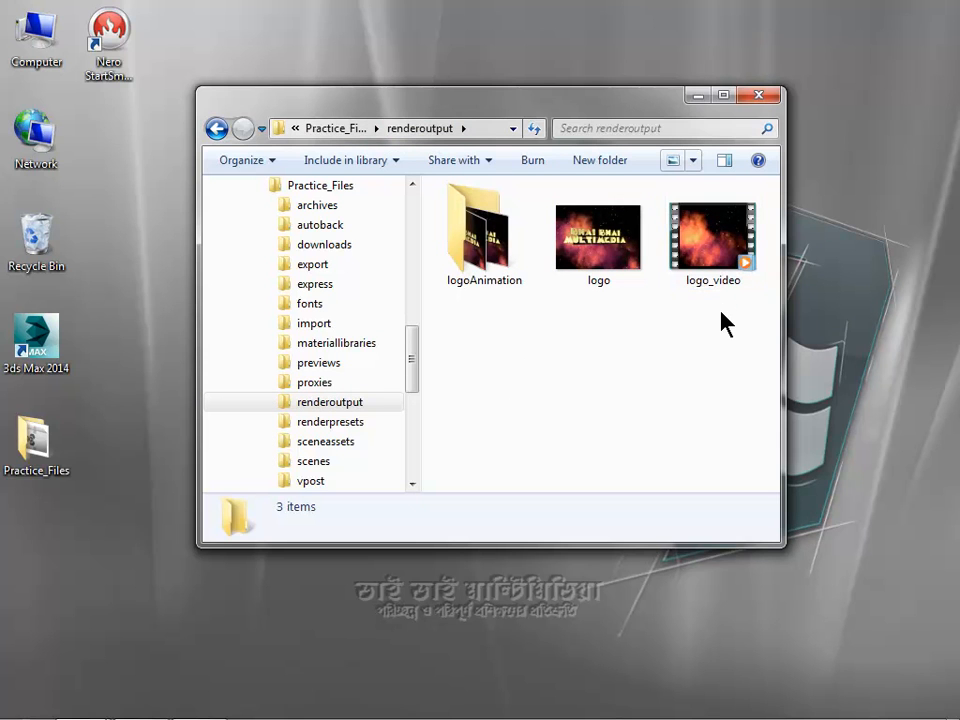
# - Switch to Windows Explorer and examine the file properties of the logo_video clip in the renderoutput folder
pyautogui.moveTo(718, 249)
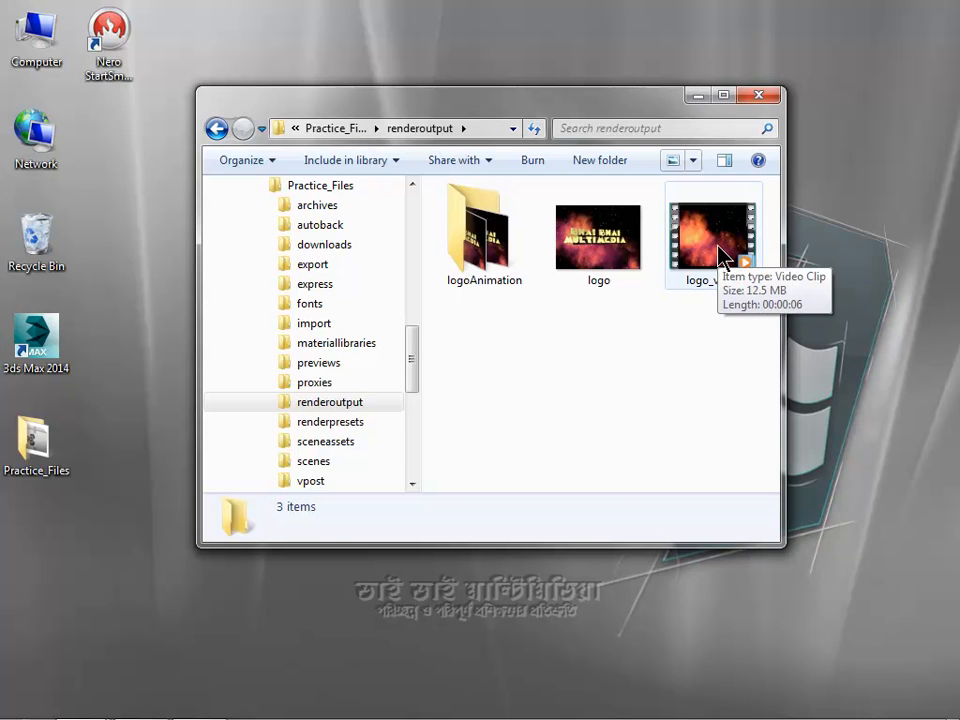
pyautogui.rightClick(719, 250)
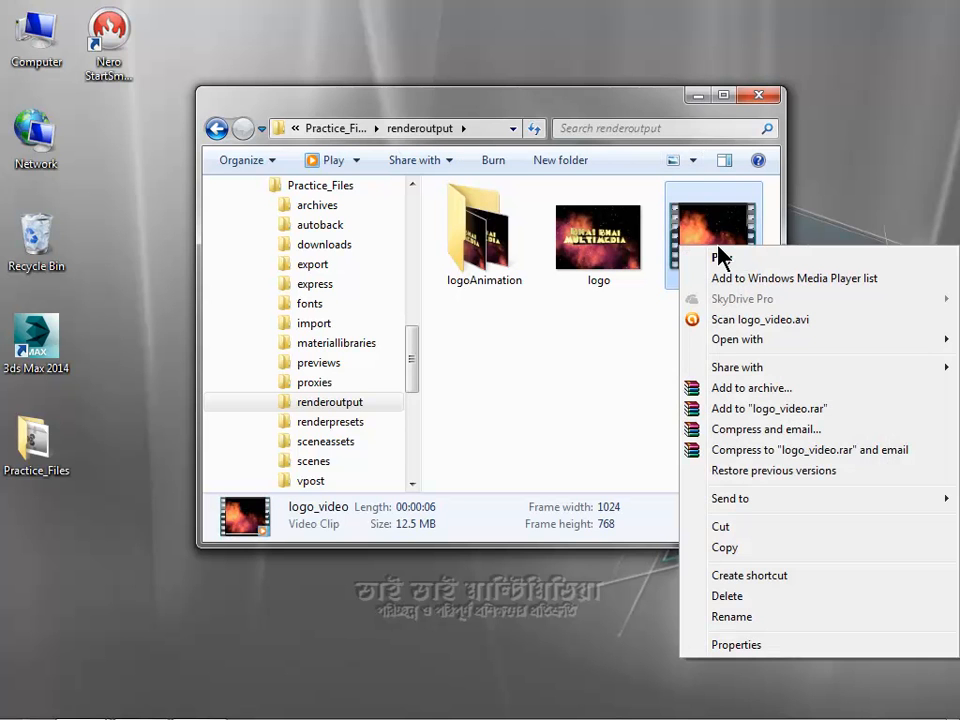
pyautogui.click(736, 646)
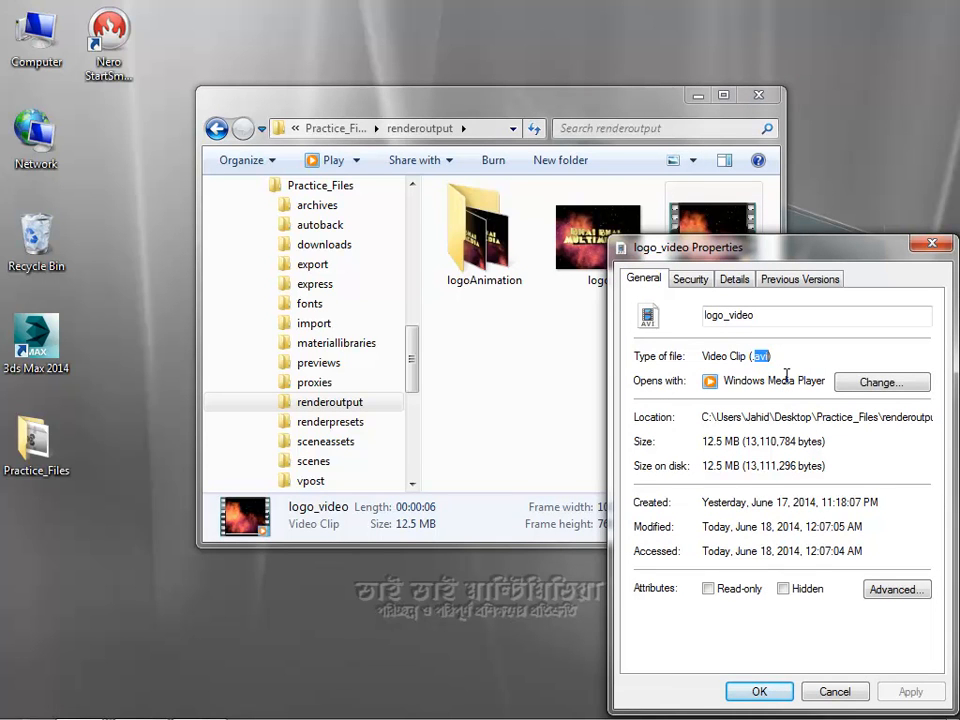
pyautogui.click(830, 691)
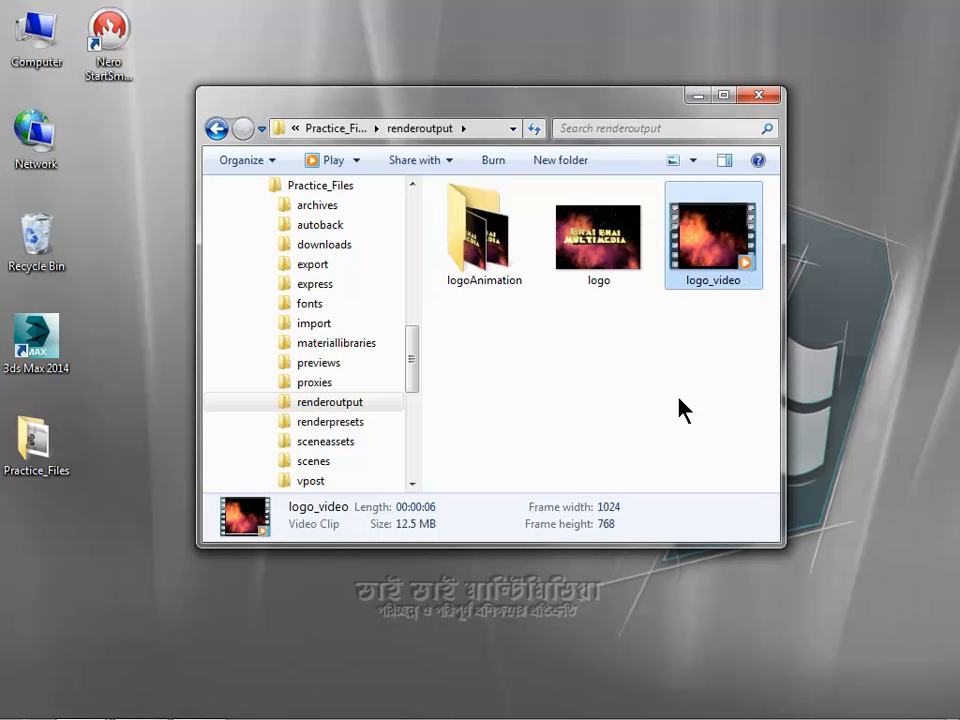
# - Play the logo_video clip in Windows Media Player and replay it in a maximized window
pyautogui.doubleClick(705, 258)
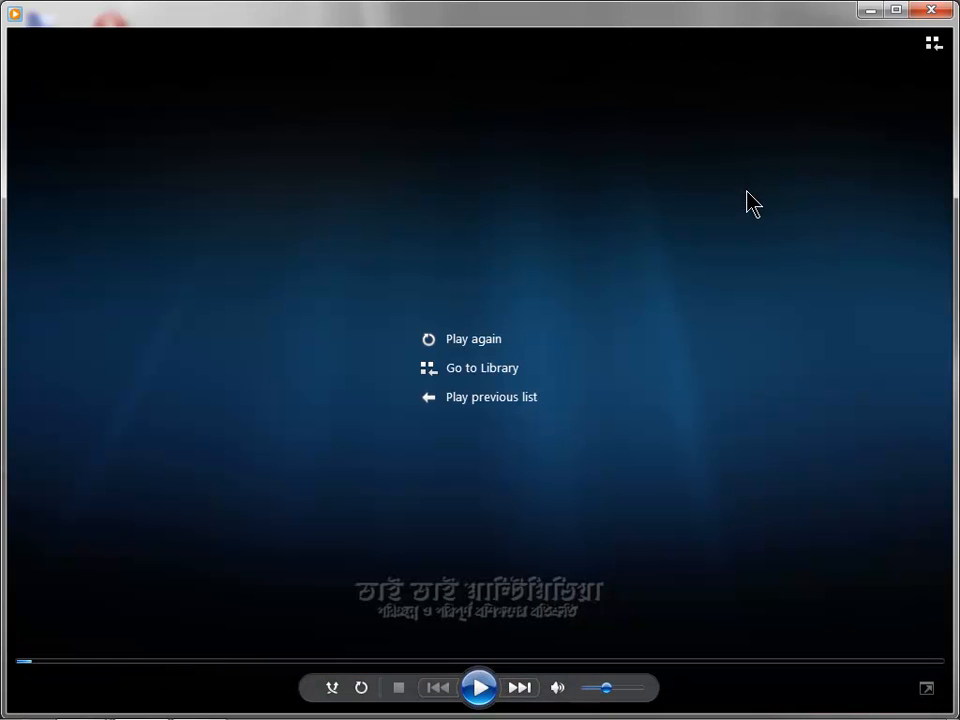
pyautogui.click(896, 10)
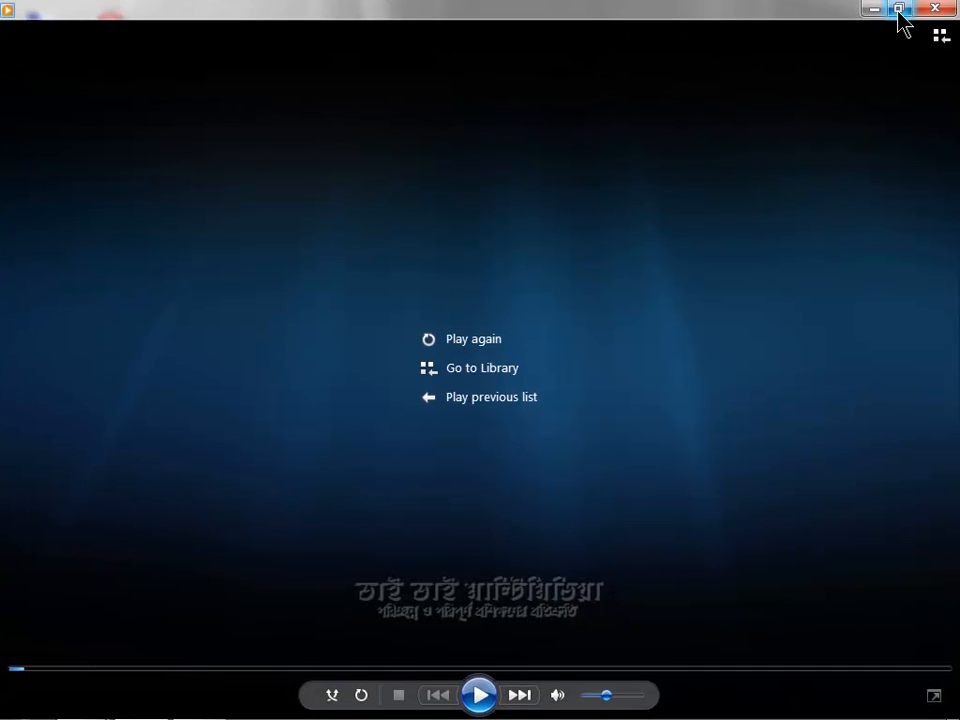
pyautogui.click(466, 703)
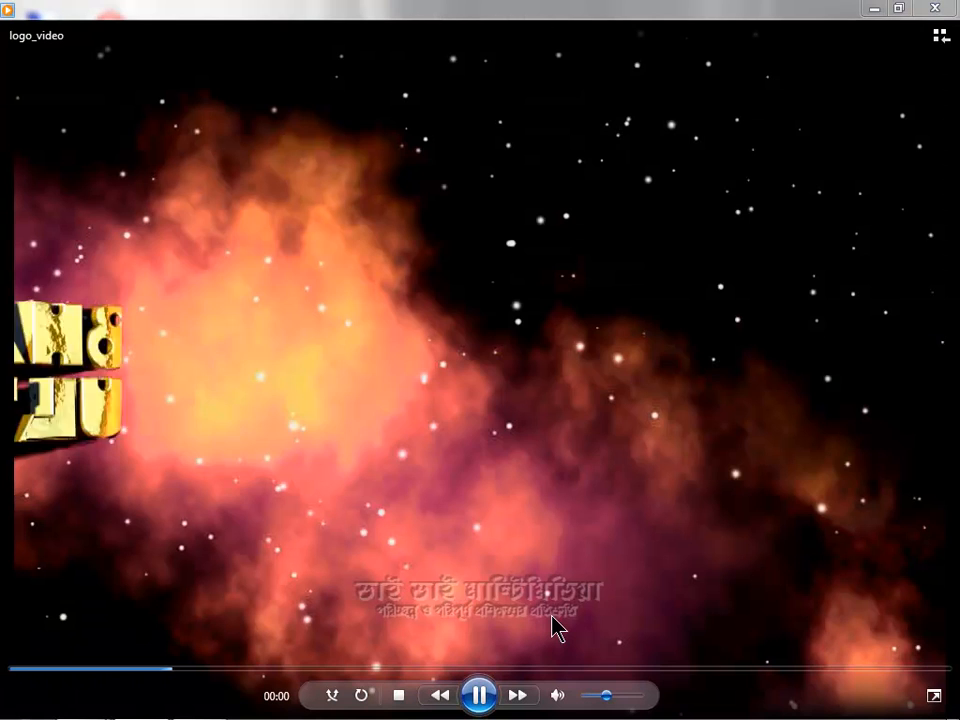